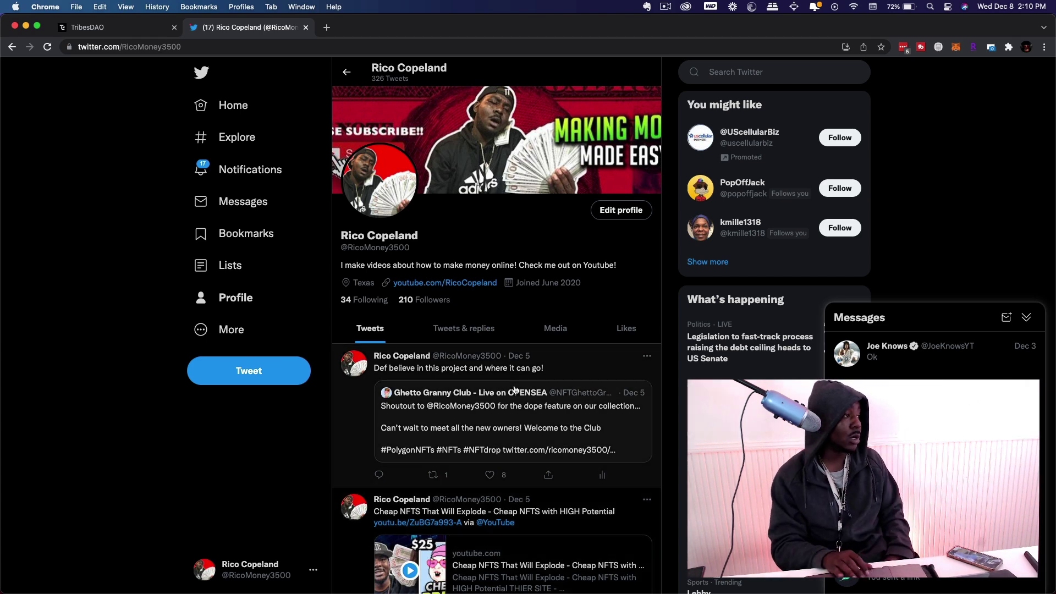
Switch to the TribesDAO Shibaku page and scroll to the Gallery of Possibilities heading.
click(87, 27)
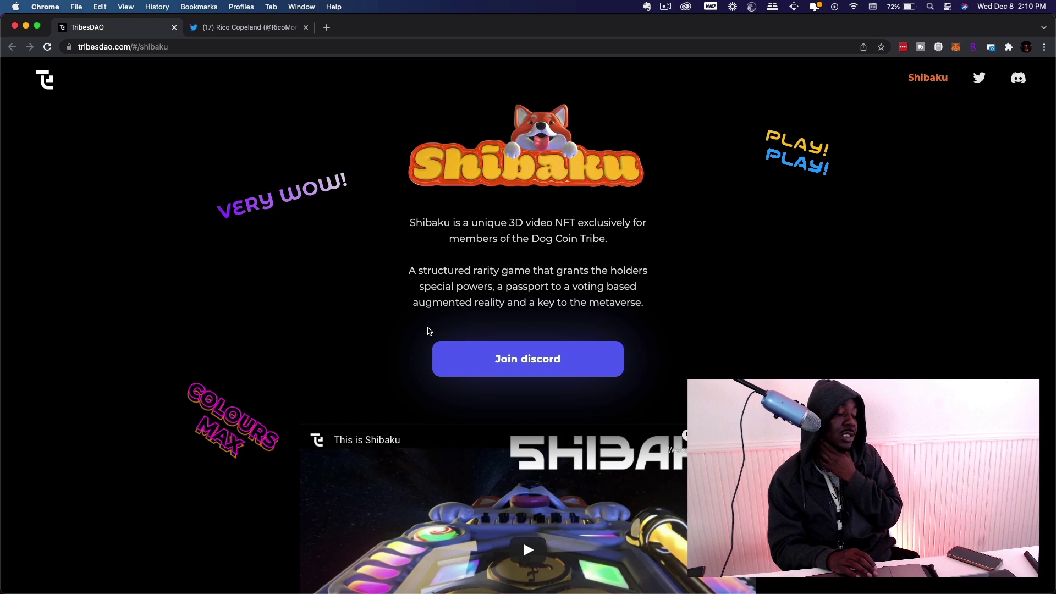
scroll(499, 389, down, 2)
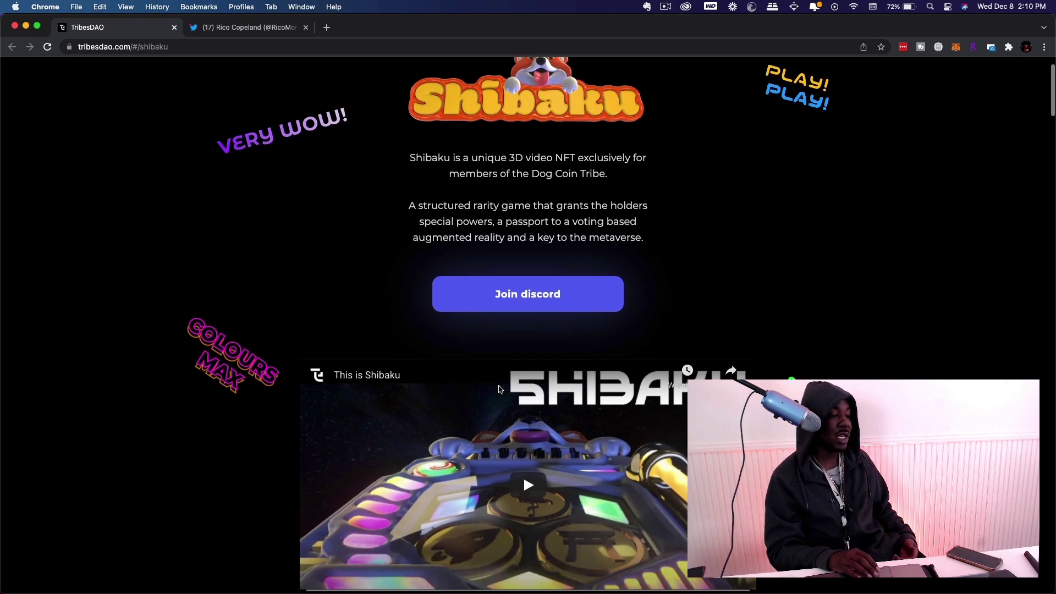
scroll(499, 388, up, 2)
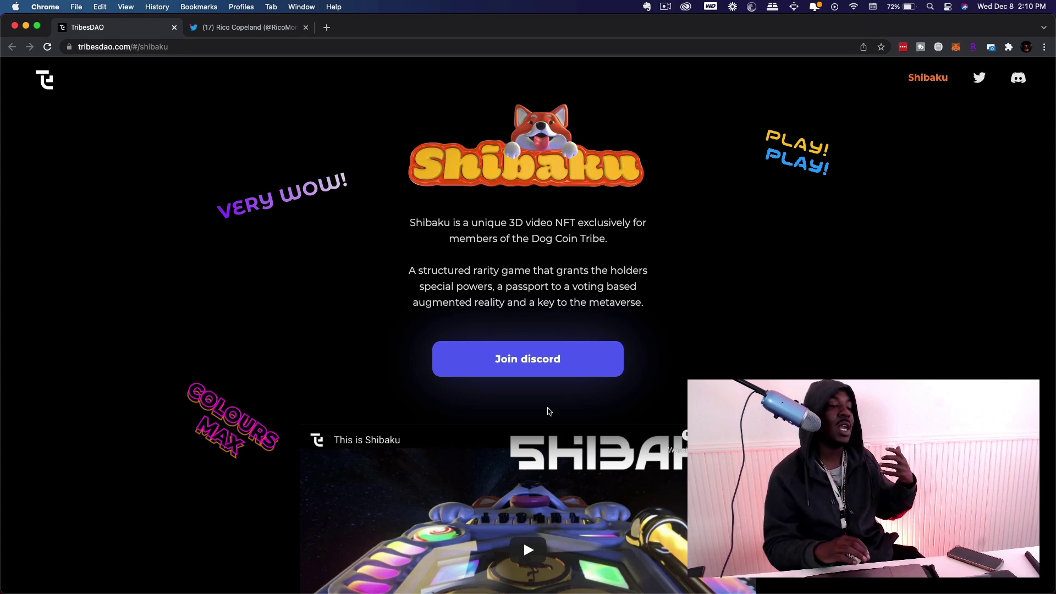
scroll(585, 537, down, 5)
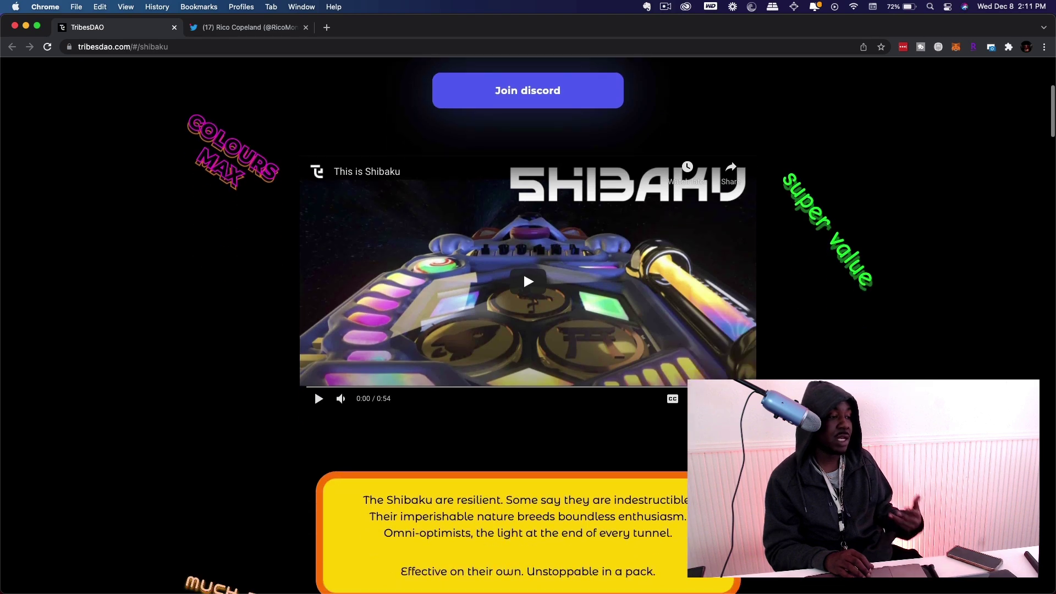
scroll(585, 537, down, 2)
scroll(585, 537, down, 2)
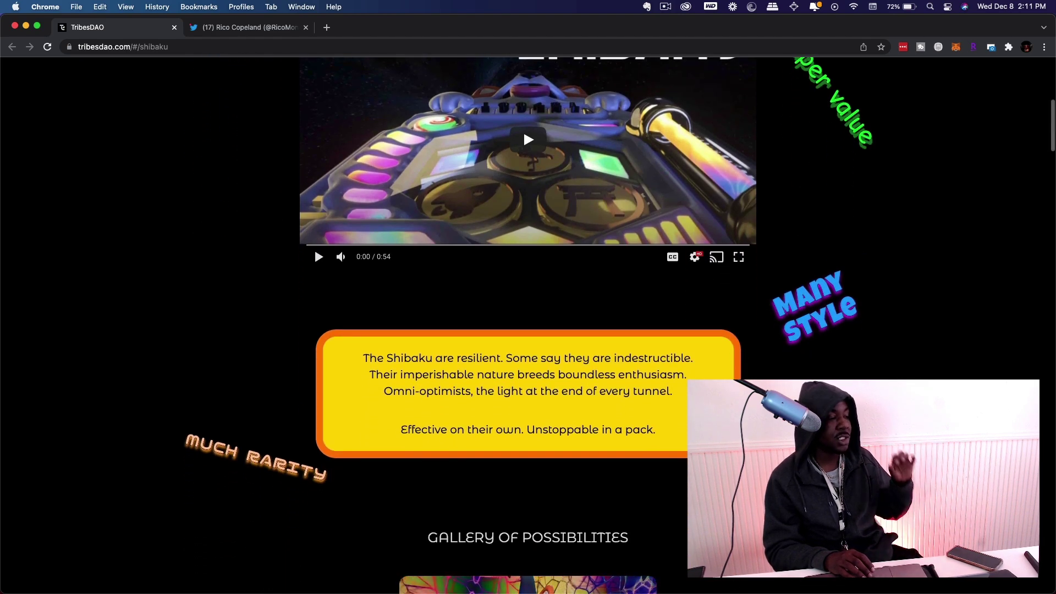
scroll(584, 537, down, 1)
scroll(585, 537, down, 1)
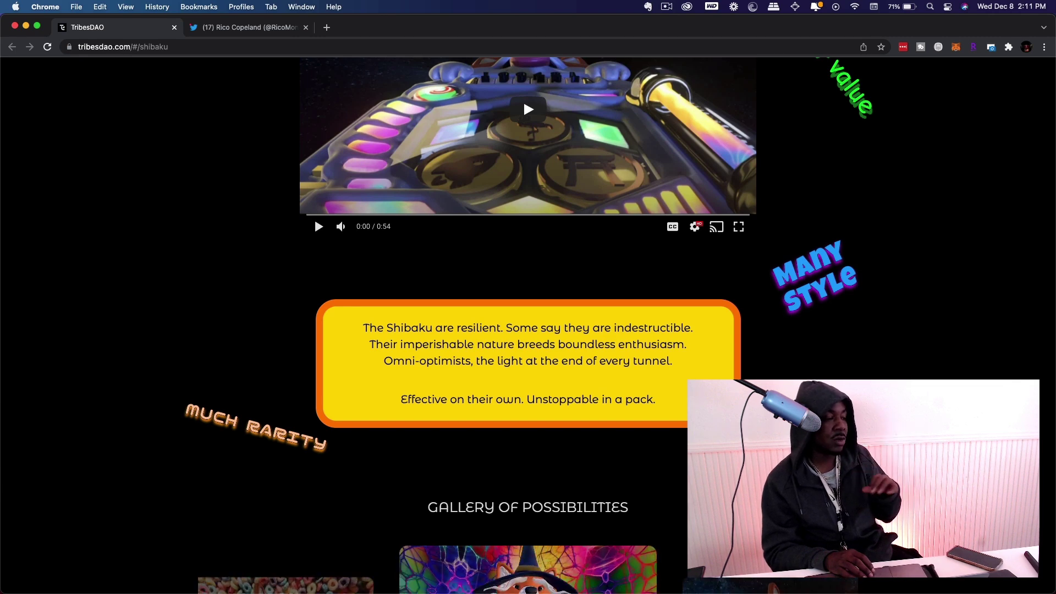
scroll(528, 330, down, 1)
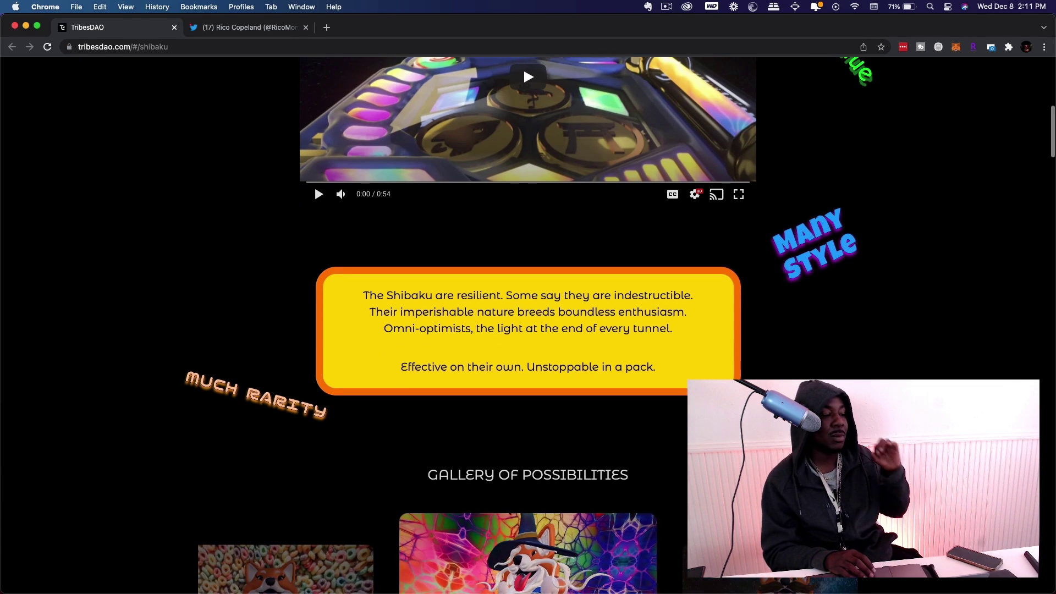
scroll(528, 331, down, 2)
scroll(641, 445, down, 1)
scroll(641, 445, down, 2)
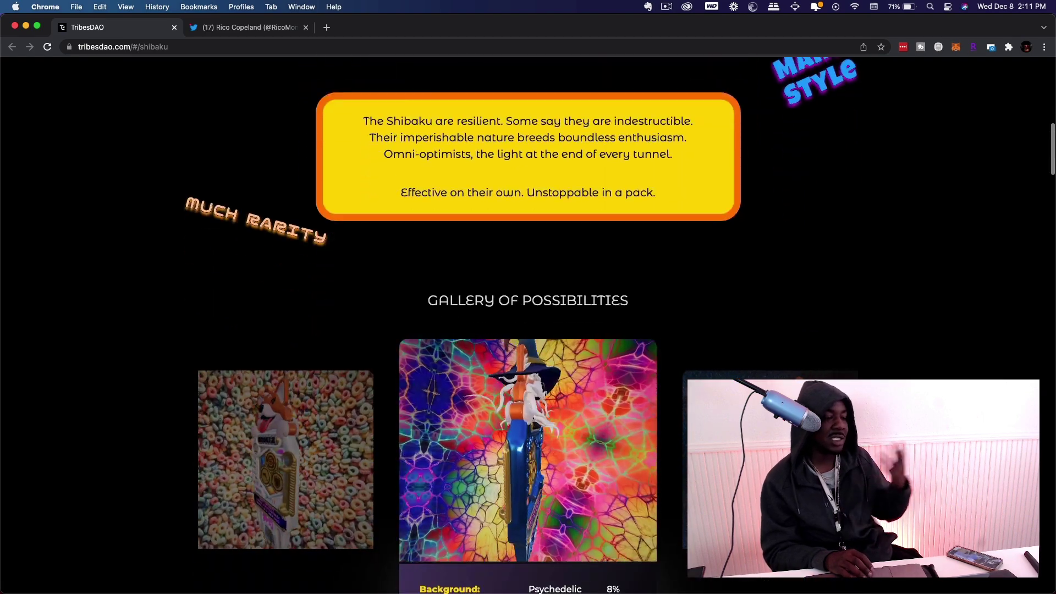
scroll(642, 445, down, 2)
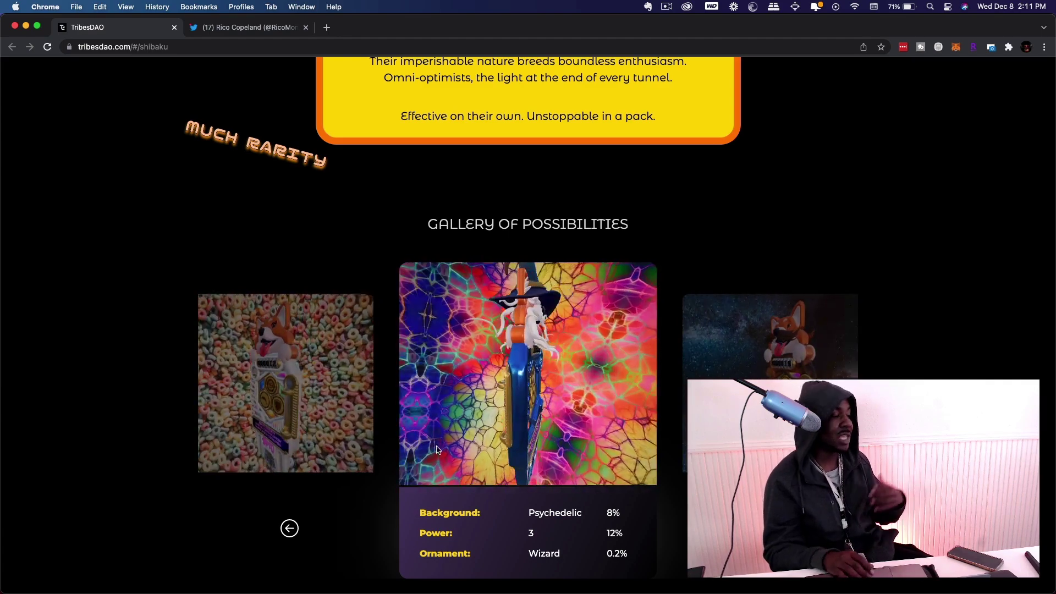
scroll(453, 457, down, 5)
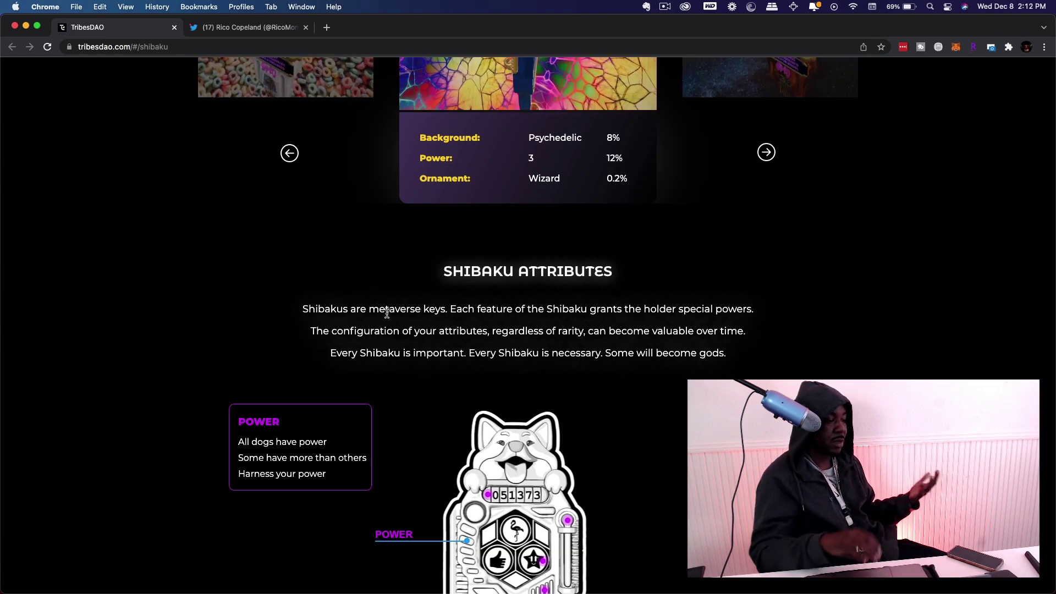
scroll(387, 312, up, 4)
scroll(387, 317, up, 10)
scroll(636, 435, down, 10)
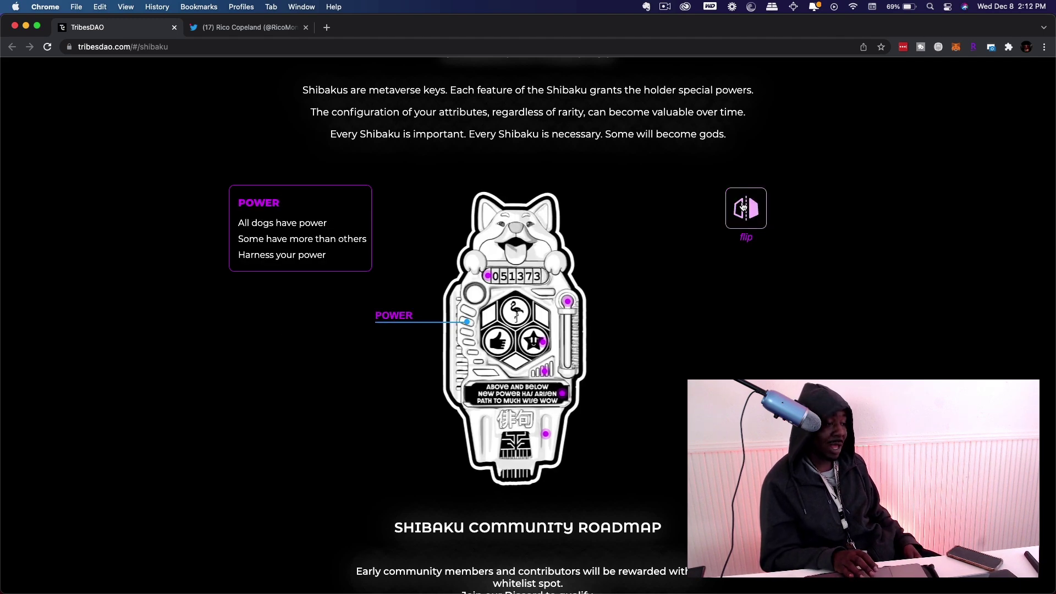
Flip the Shibaku attributes figure to show its other side before reaching the roadmap.
click(743, 209)
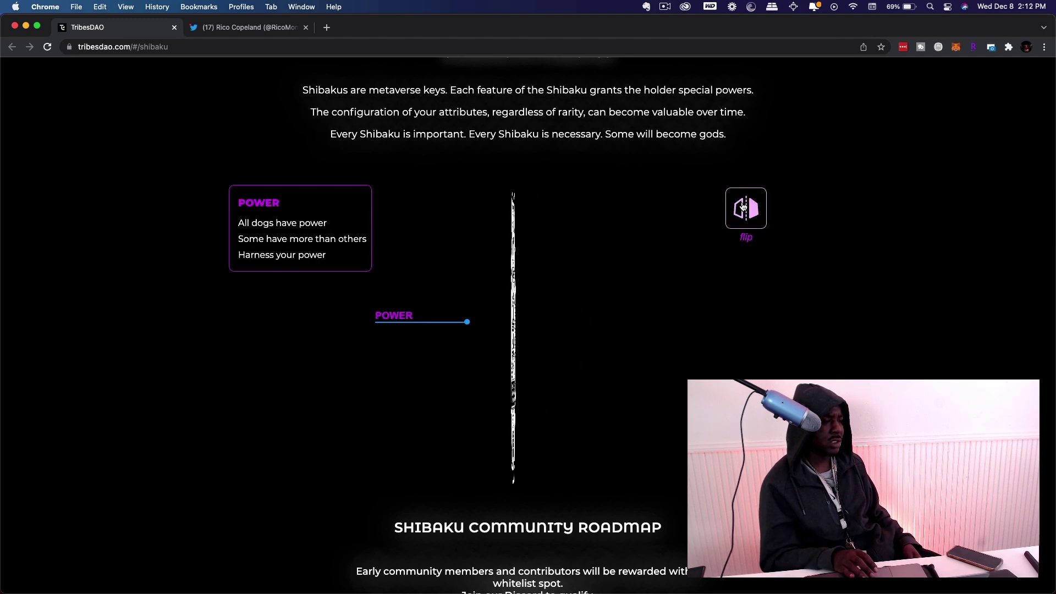
scroll(396, 431, down, 2)
scroll(397, 430, down, 3)
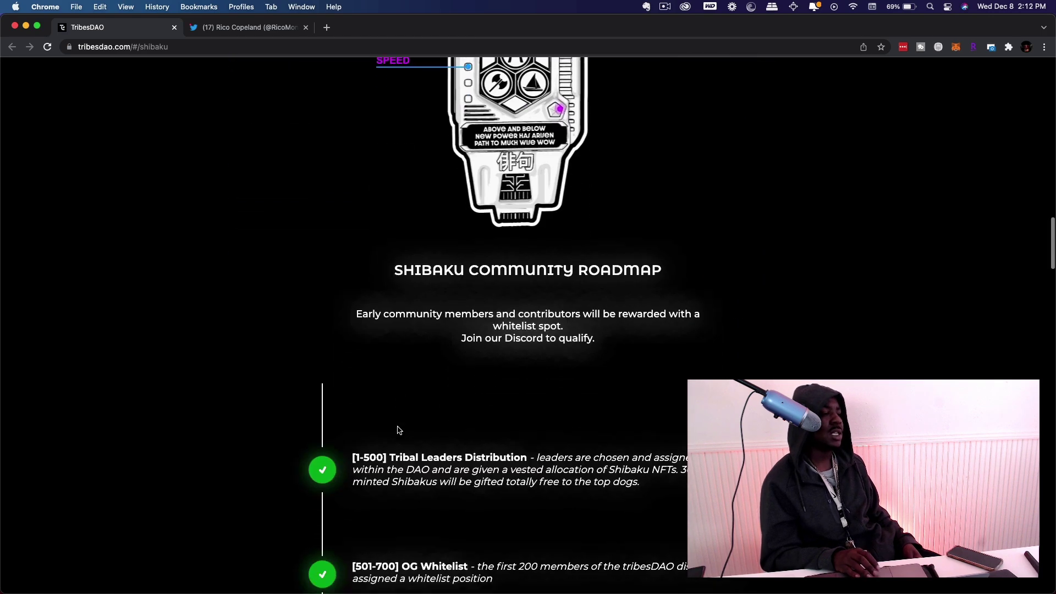
scroll(396, 430, down, 2)
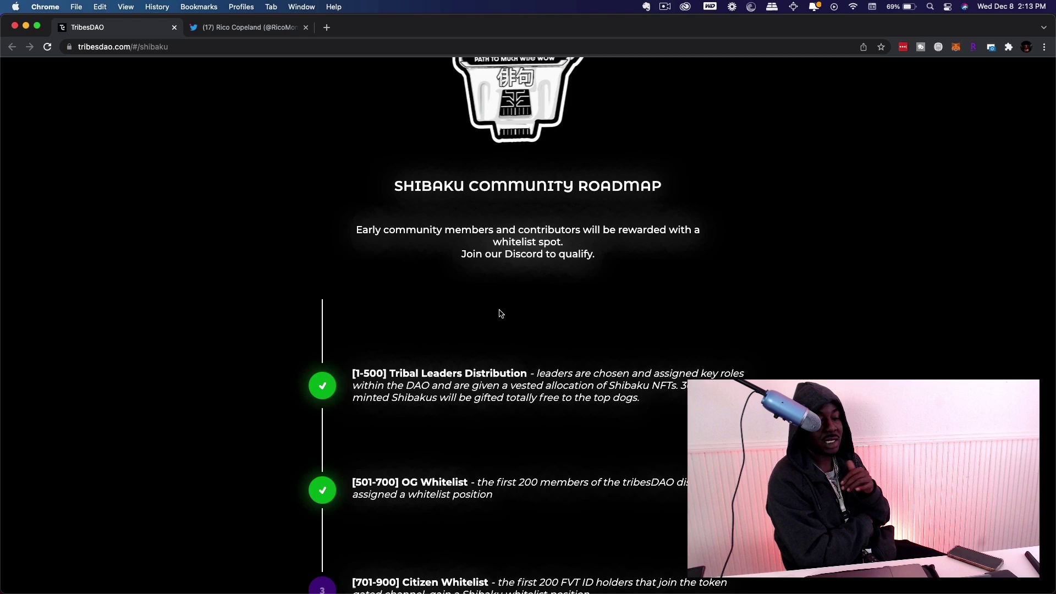
scroll(499, 313, down, 3)
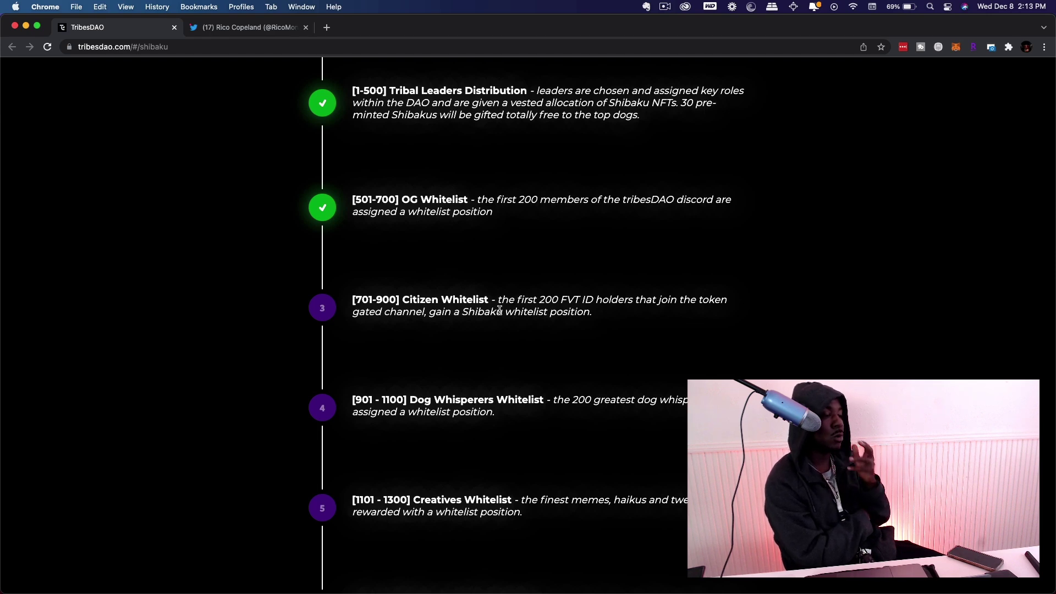
scroll(499, 309, down, 2)
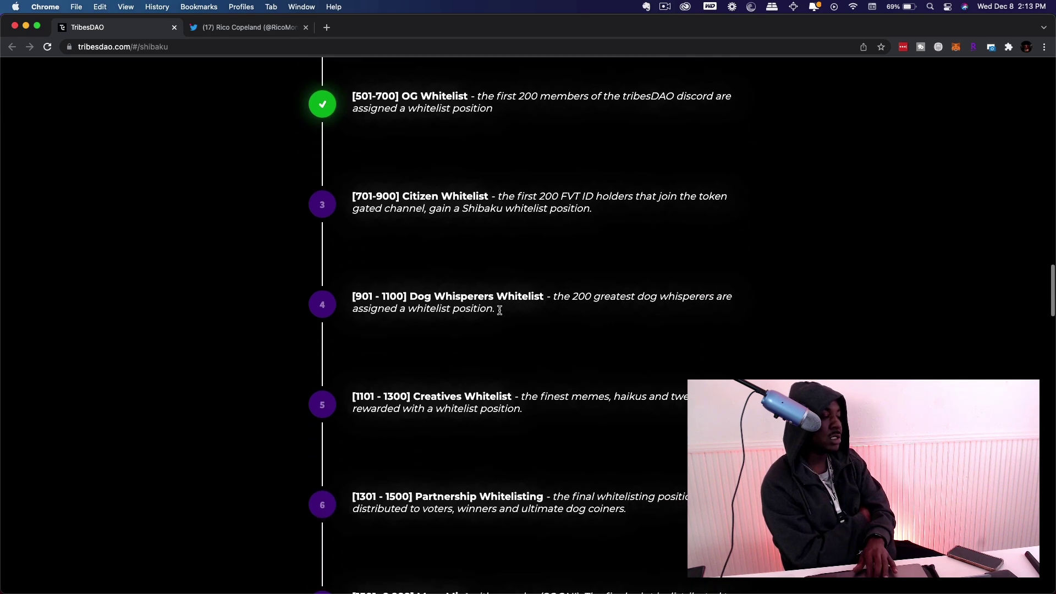
scroll(499, 310, down, 3)
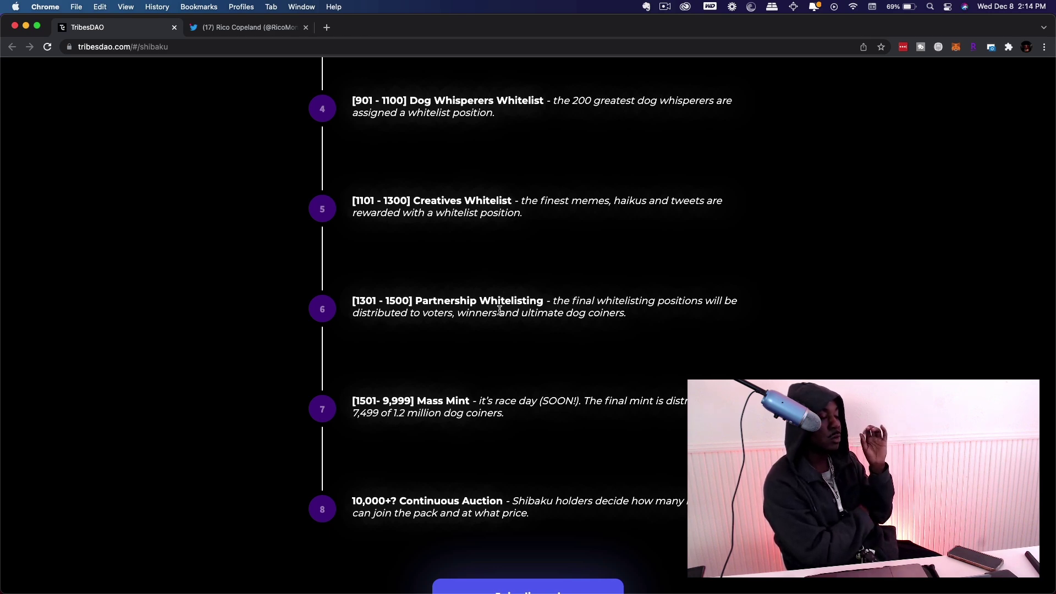
scroll(499, 309, down, 1)
scroll(499, 309, down, 2)
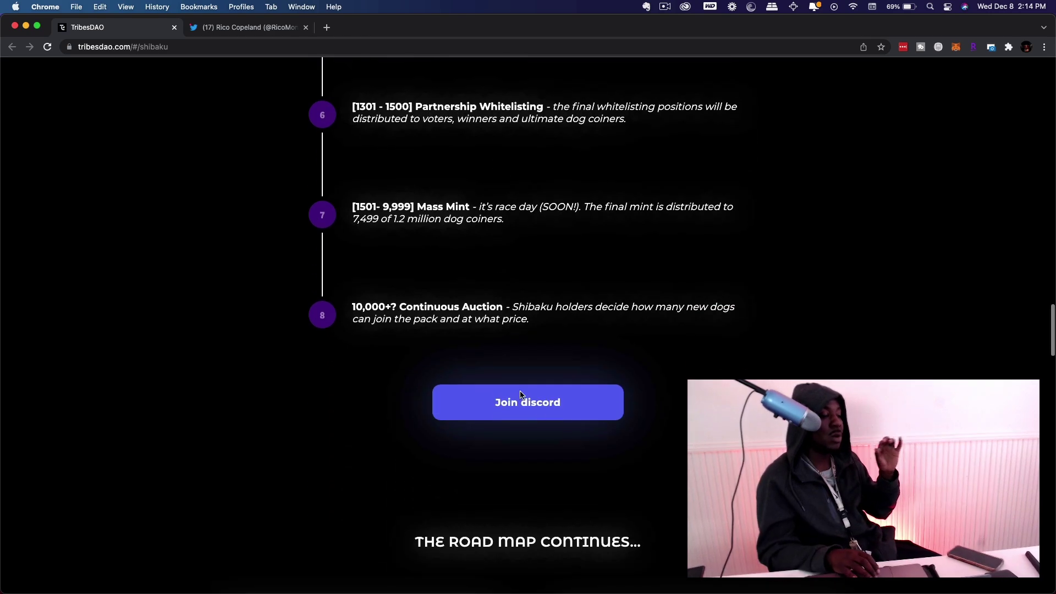
scroll(560, 360, down, 2)
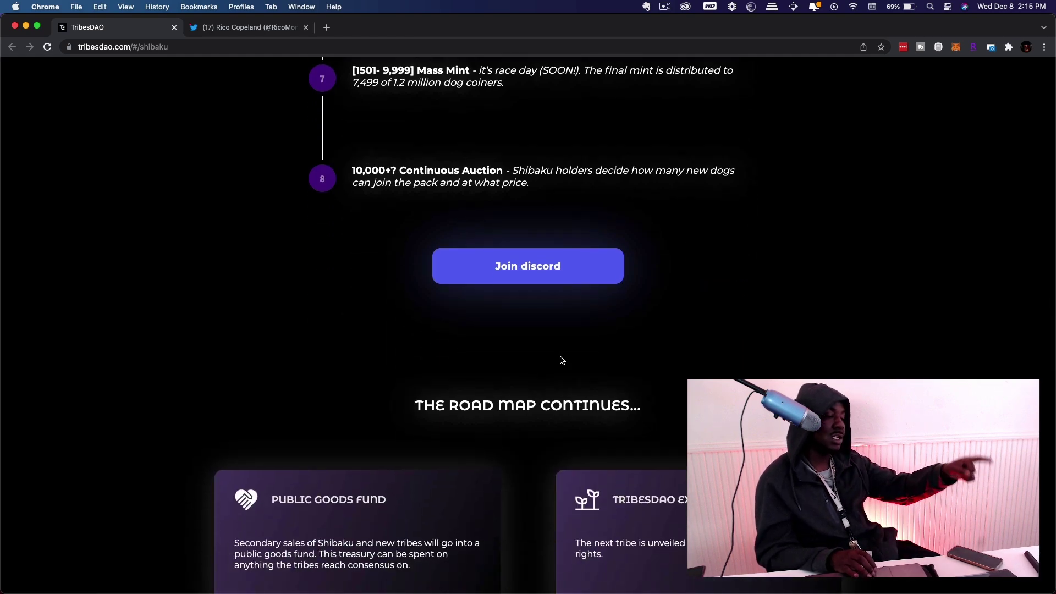
scroll(560, 361, down, 2)
scroll(559, 360, down, 1)
scroll(560, 361, down, 1)
scroll(560, 360, up, 1)
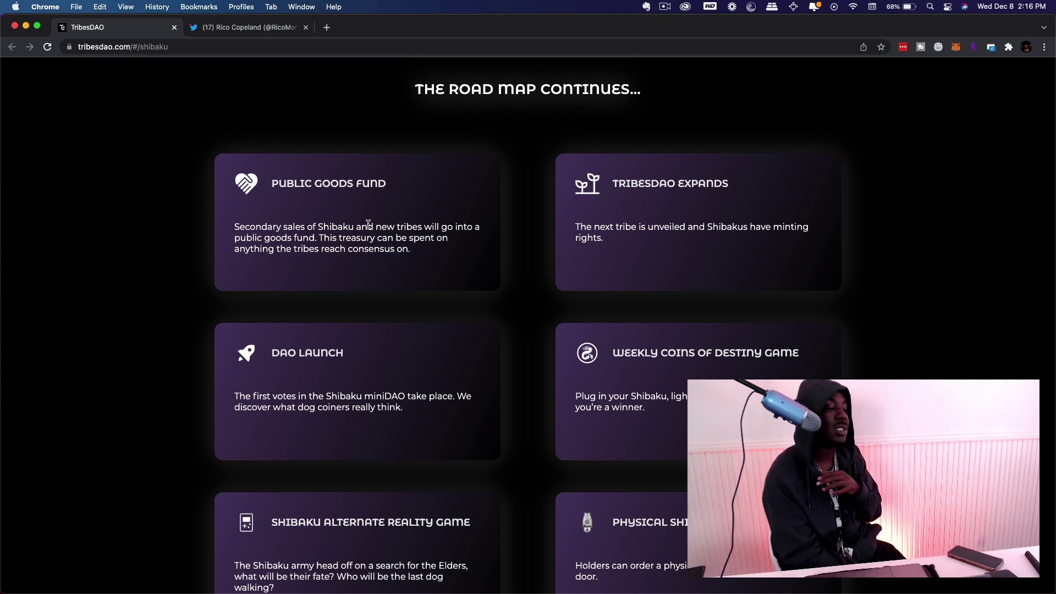
scroll(369, 226, down, 5)
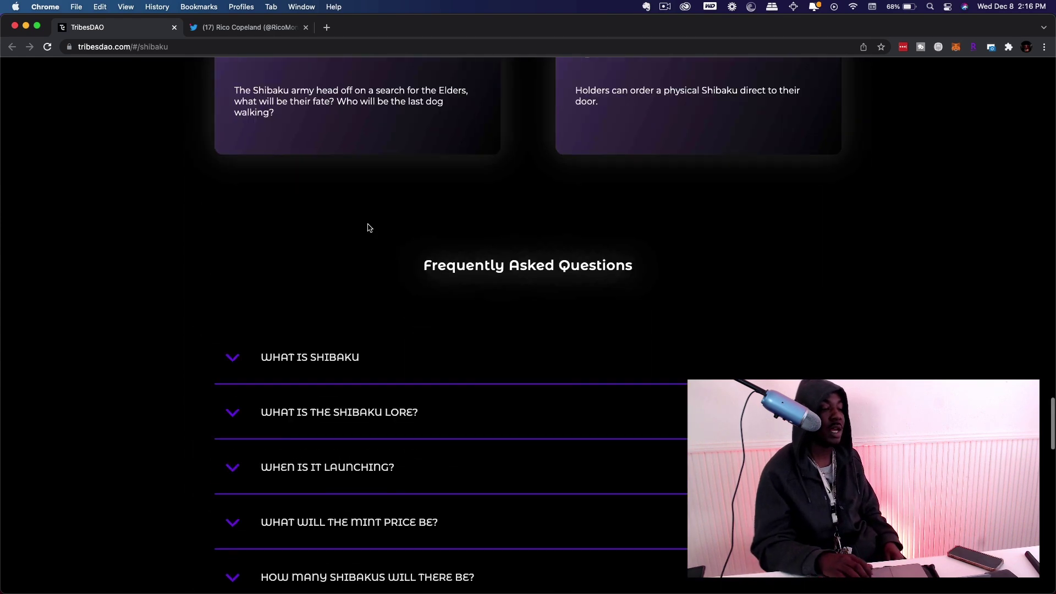
scroll(369, 228, up, 2)
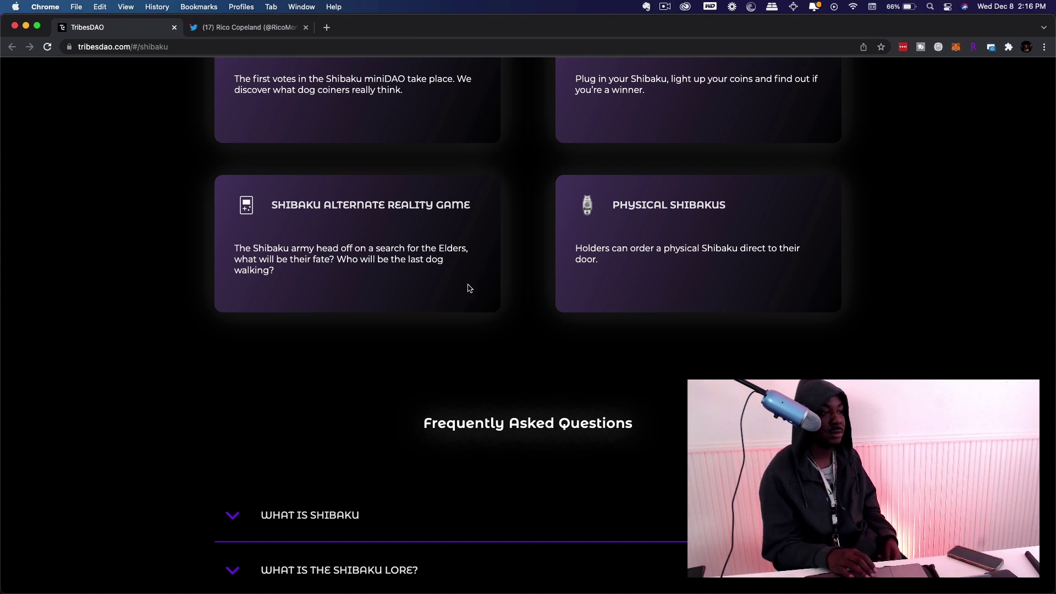
scroll(651, 352, down, 3)
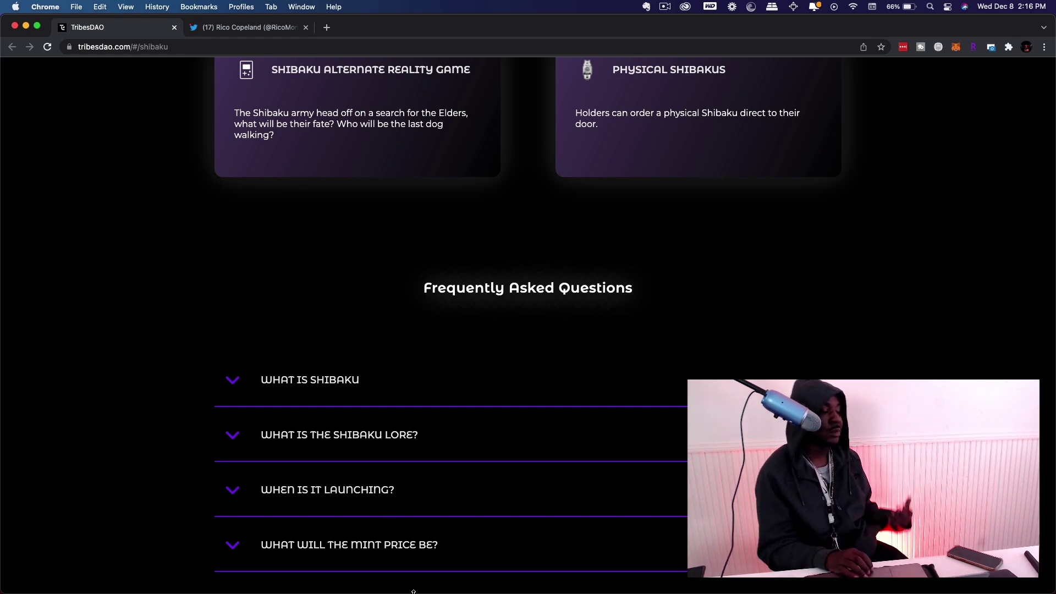
Expand the 'When is it launching?' and 'What will the mint price be?' FAQ answers.
click(349, 501)
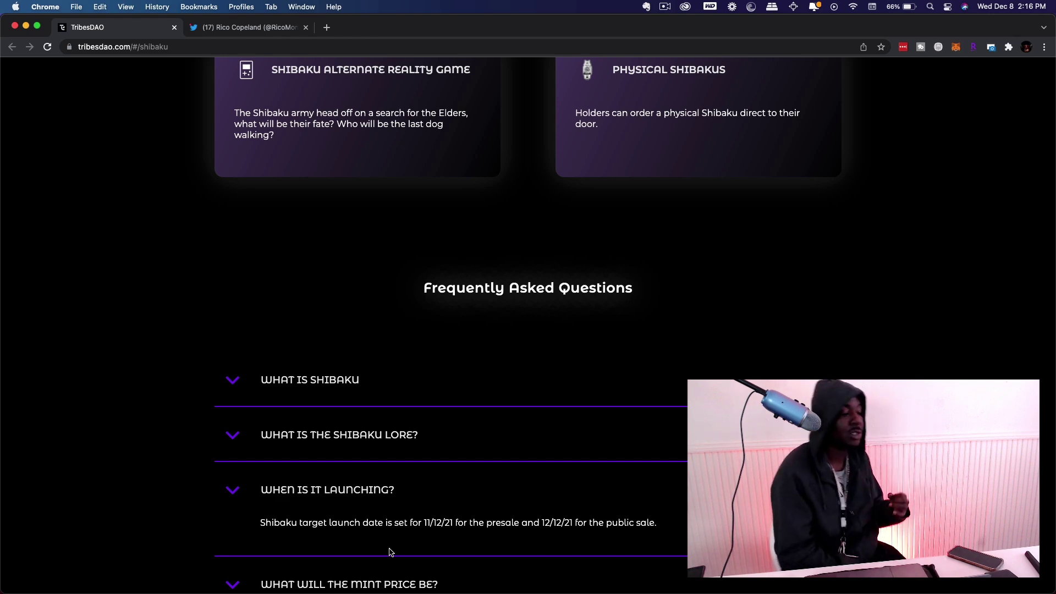
scroll(390, 552, down, 3)
click(339, 441)
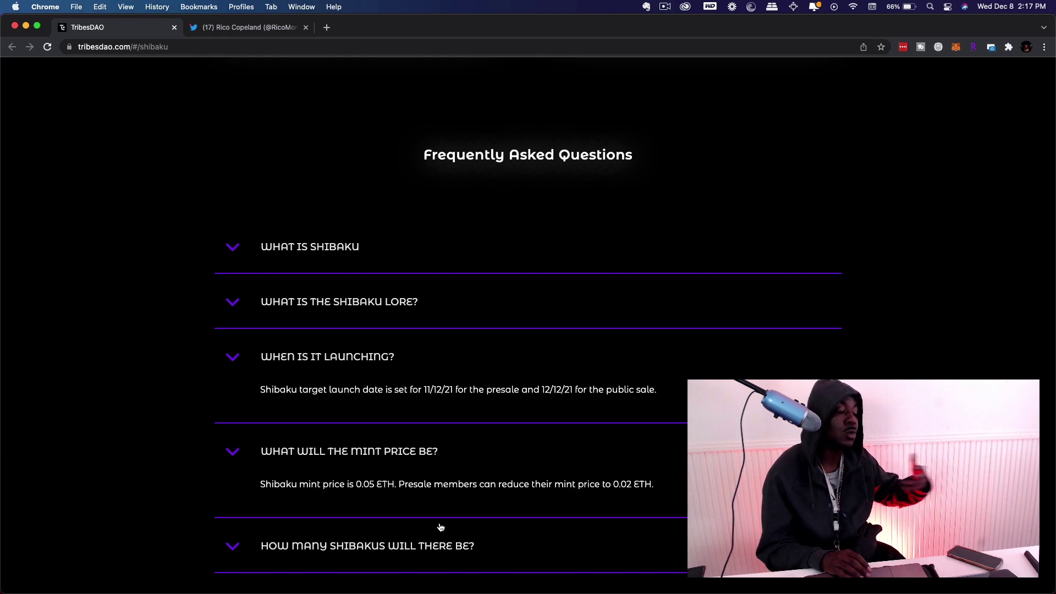
scroll(459, 547, down, 2)
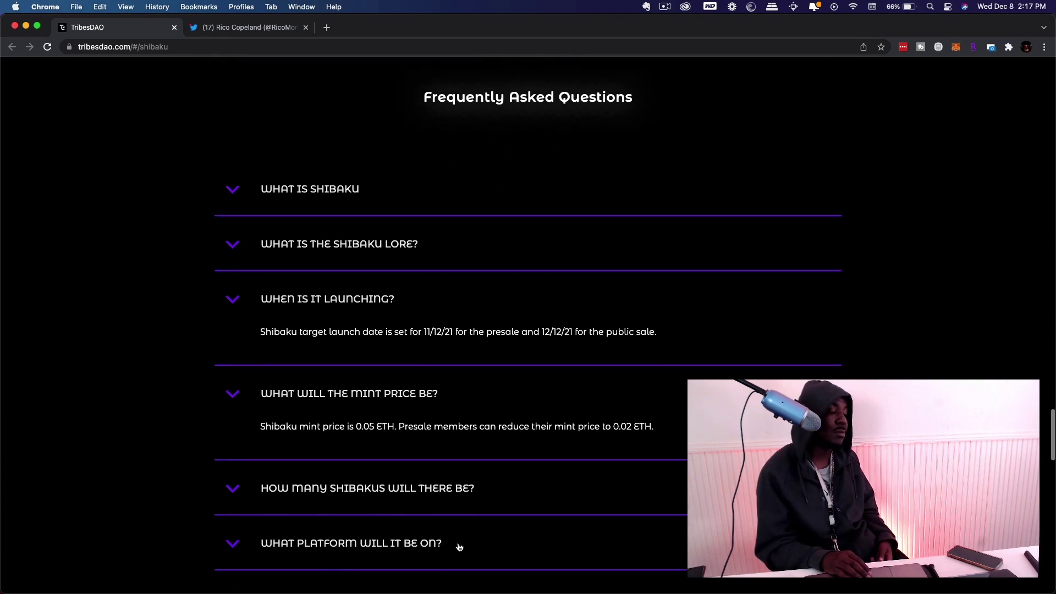
scroll(459, 547, down, 2)
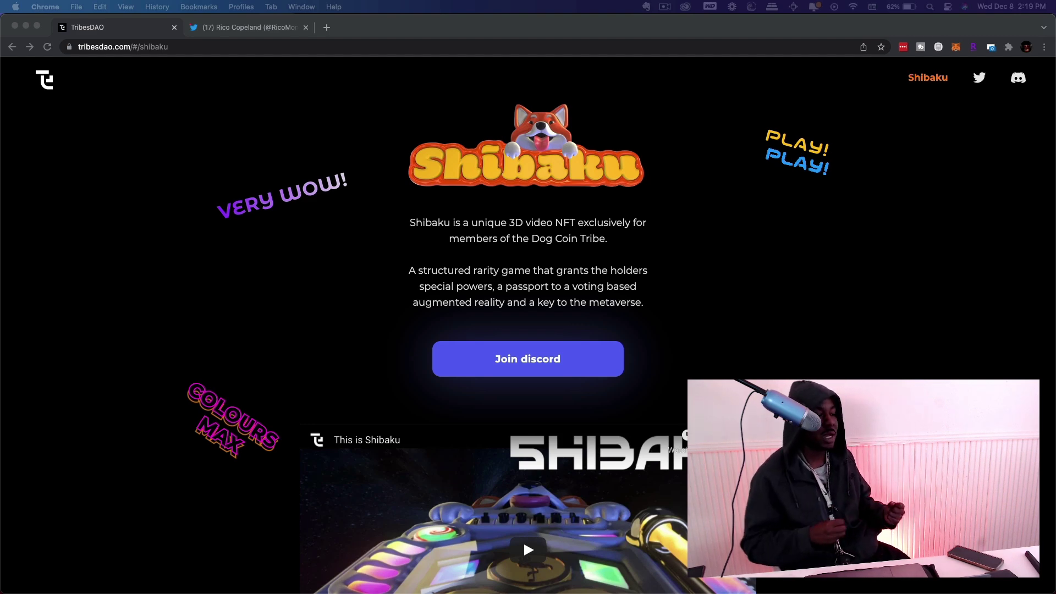
scroll(511, 395, down, 10)
Focus the browser window and bring the Shibaku Attributes Speed card into view.
click(511, 395)
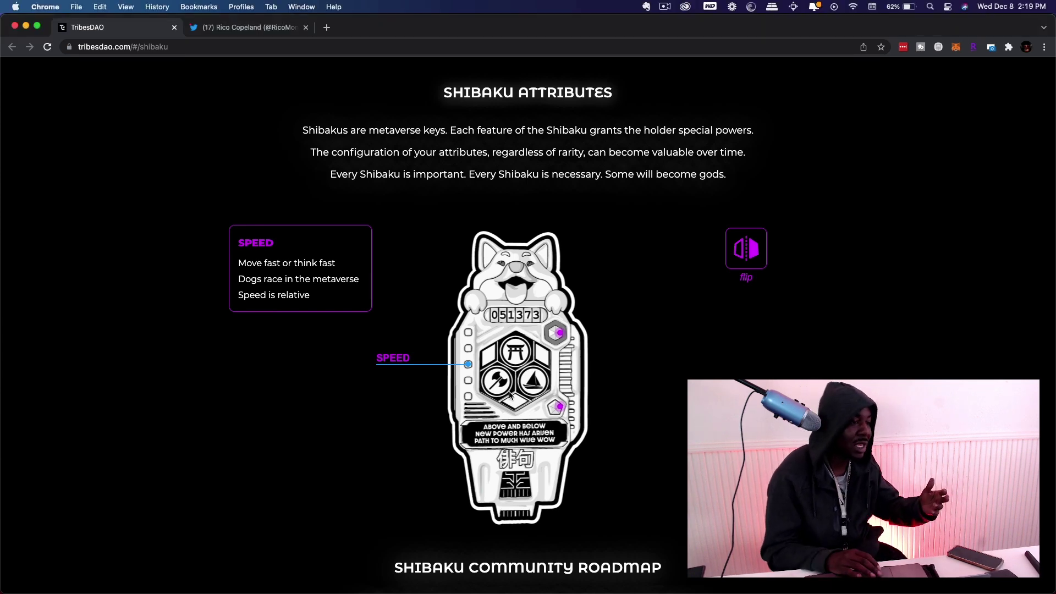